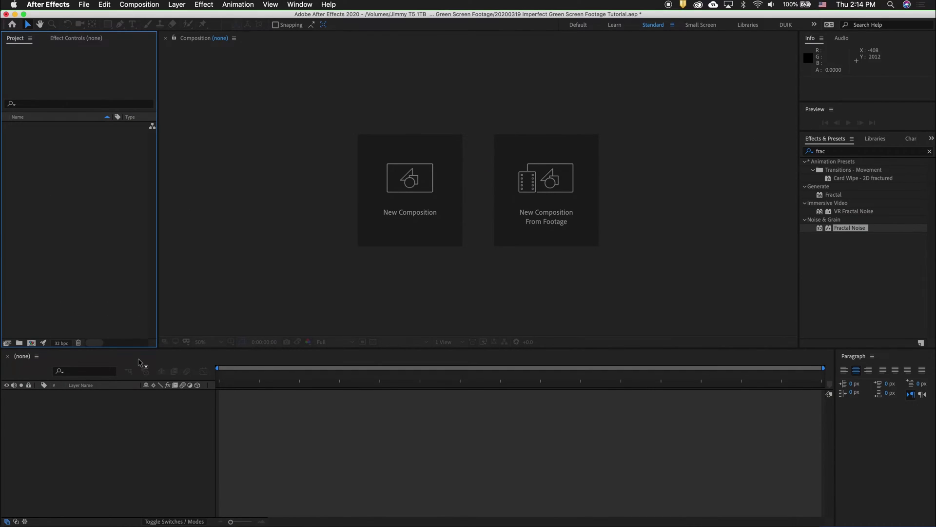
Import the clip 'Hand in front of Green Shirt Cell Phone.mp4' into the project
left_click(84, 5)
mouse_move(127, 133)
left_click(211, 133)
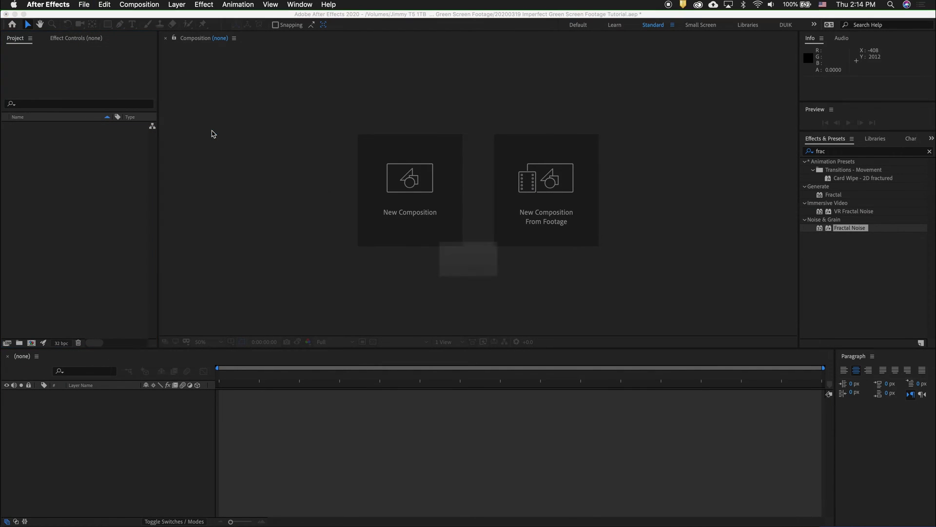
left_click(176, 105)
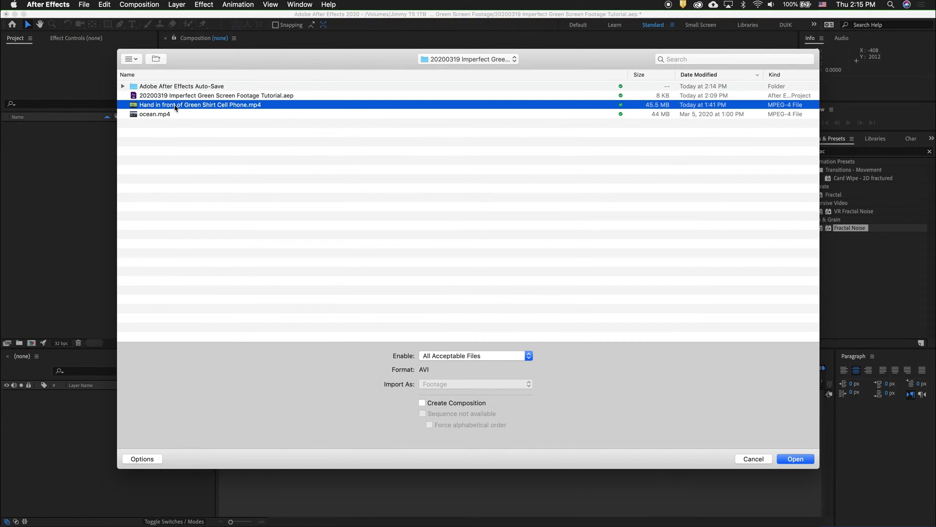
left_click(794, 461)
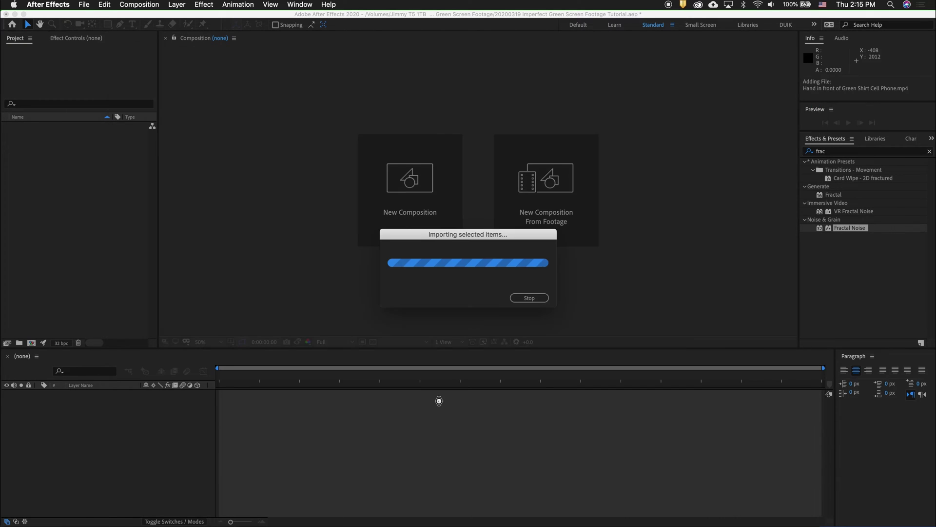
Make a composition from the hand clip, preview it, and search effects for 'key'
left_click_drag(13, 128, 32, 343)
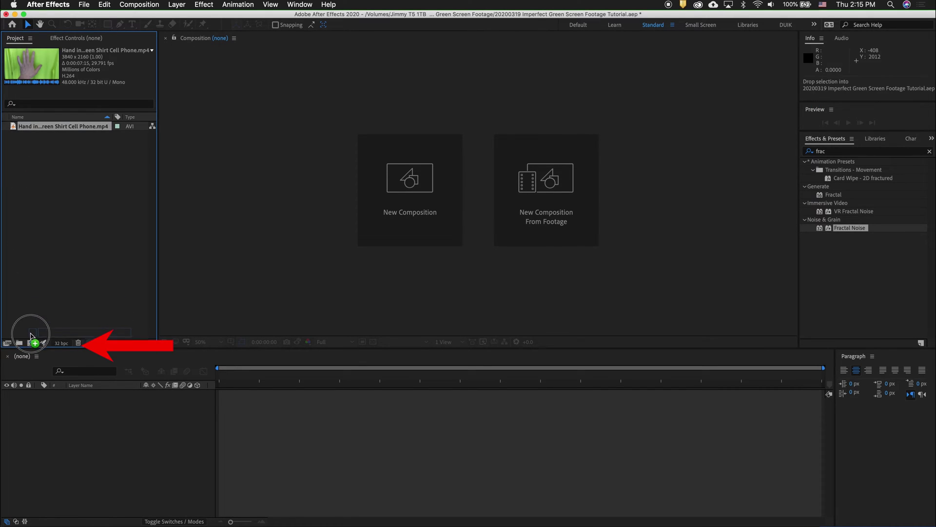
key("space")
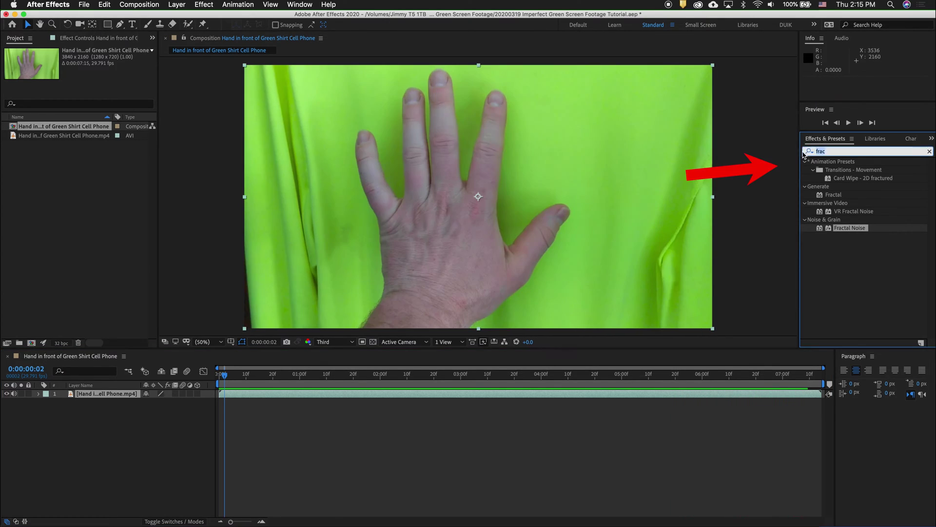
type("key")
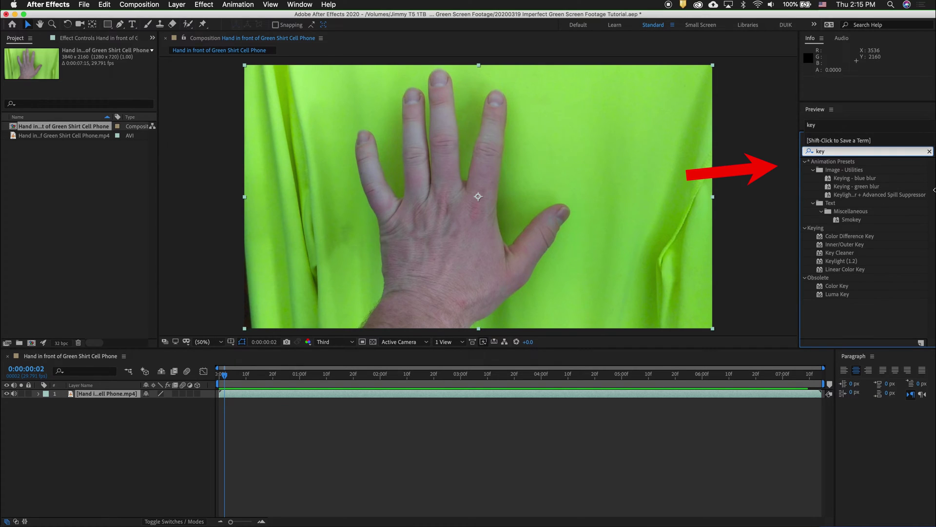
Apply Keylight (1.2) to the hand layer and sample the green backdrop as Screen Colour
key("Return")
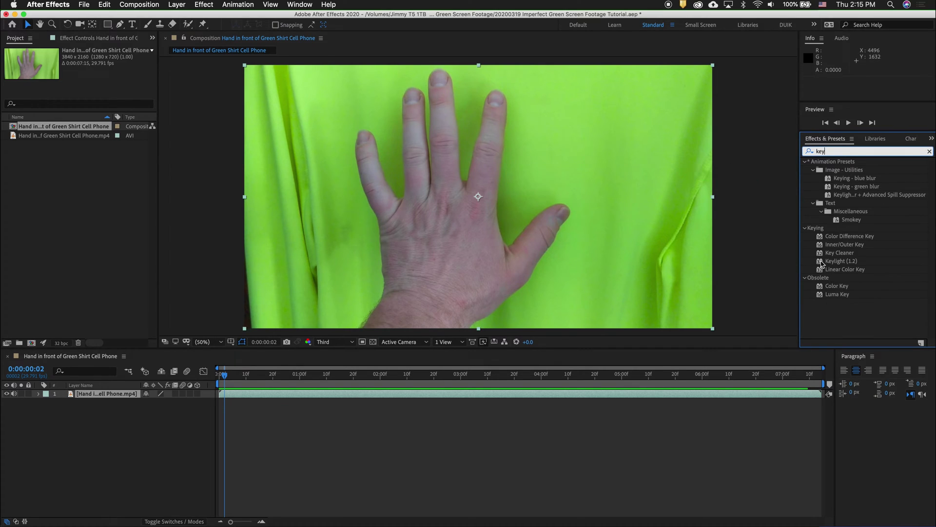
left_click_drag(822, 263, 478, 195)
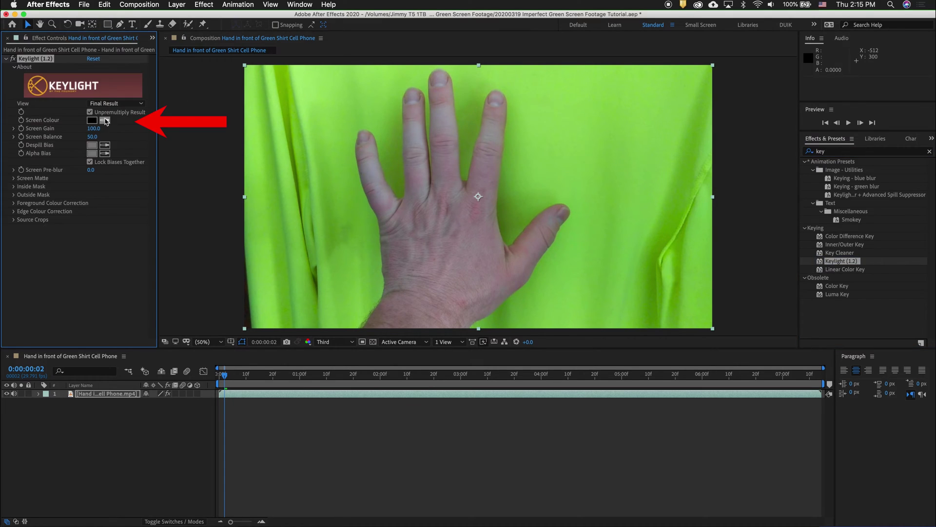
left_click(105, 121)
left_click(380, 141)
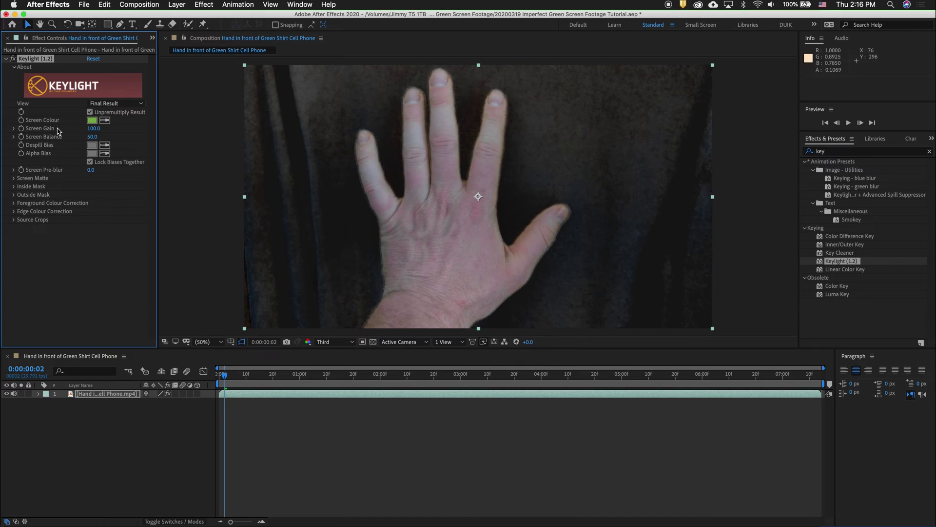
left_click(15, 179)
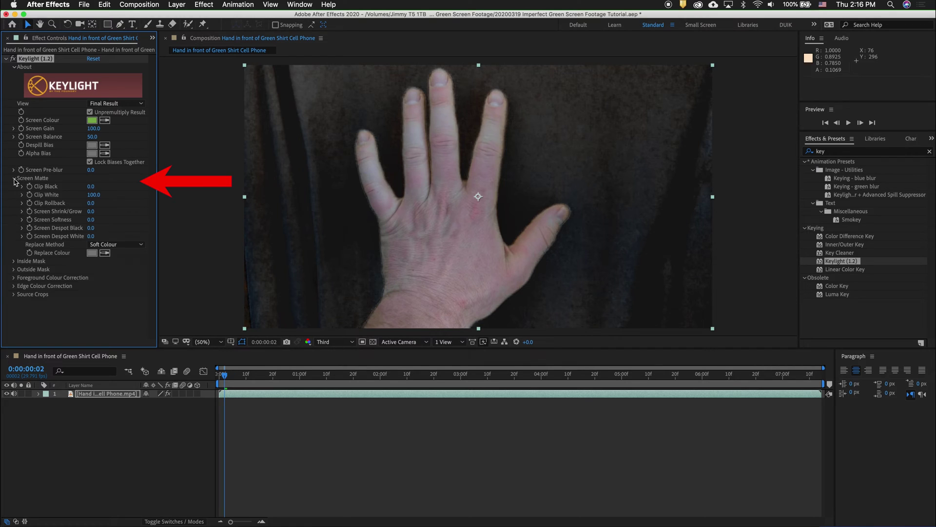
Switch Keylight's View to Screen Matte and set Clip Black 35 and Clip White 76
left_click(141, 103)
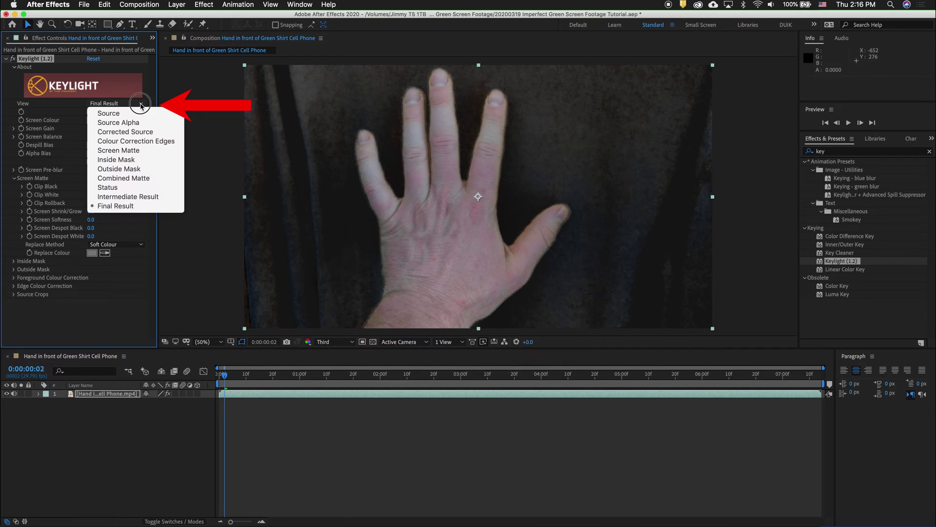
left_click(129, 151)
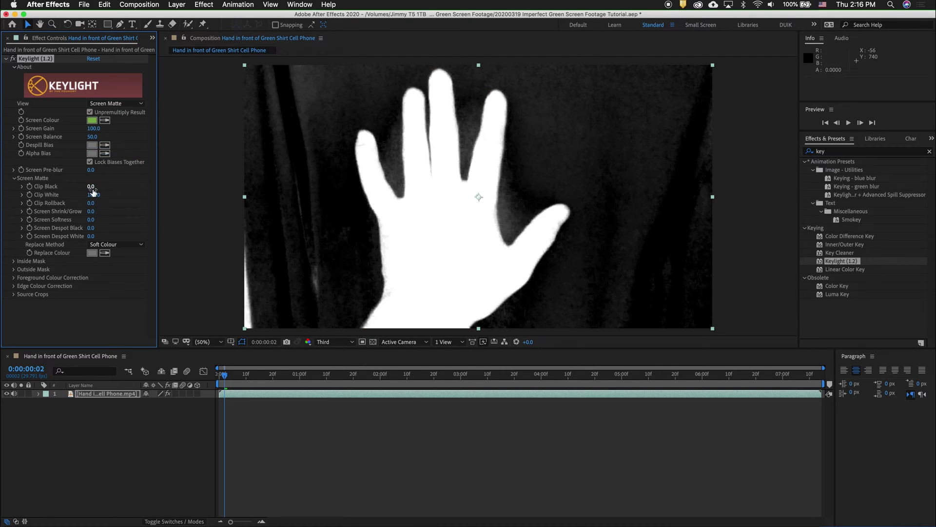
mouse_move(90, 186)
left_mouse_down()
mouse_move(105, 188)
mouse_move(78, 194)
left_mouse_up()
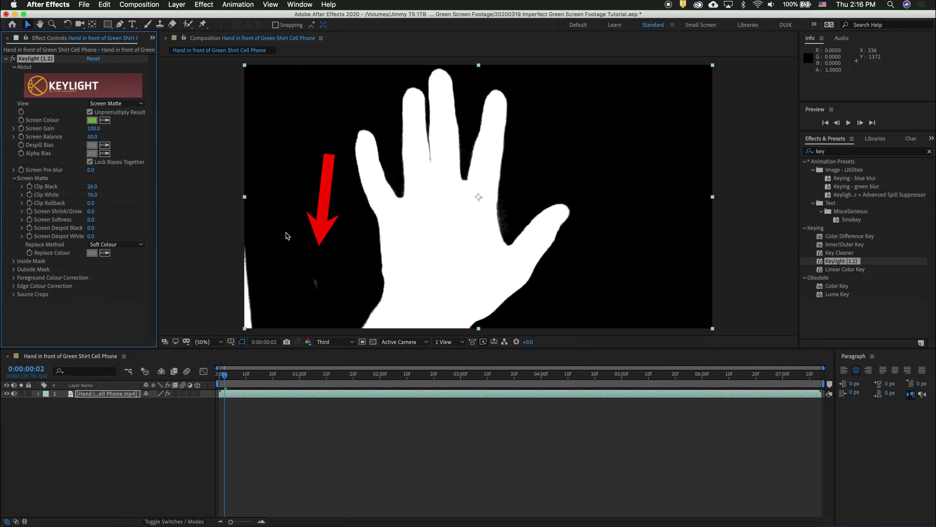
left_click_drag(91, 187, 94, 186)
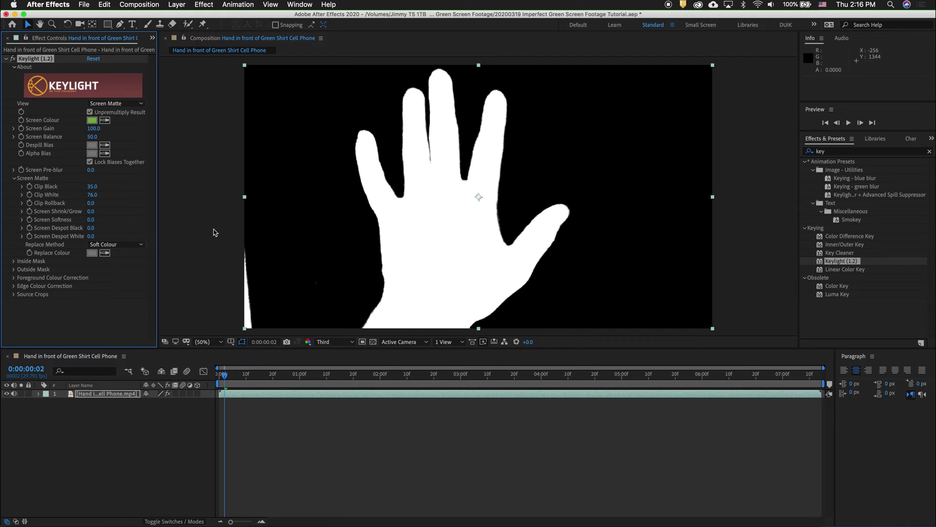
left_click(119, 25)
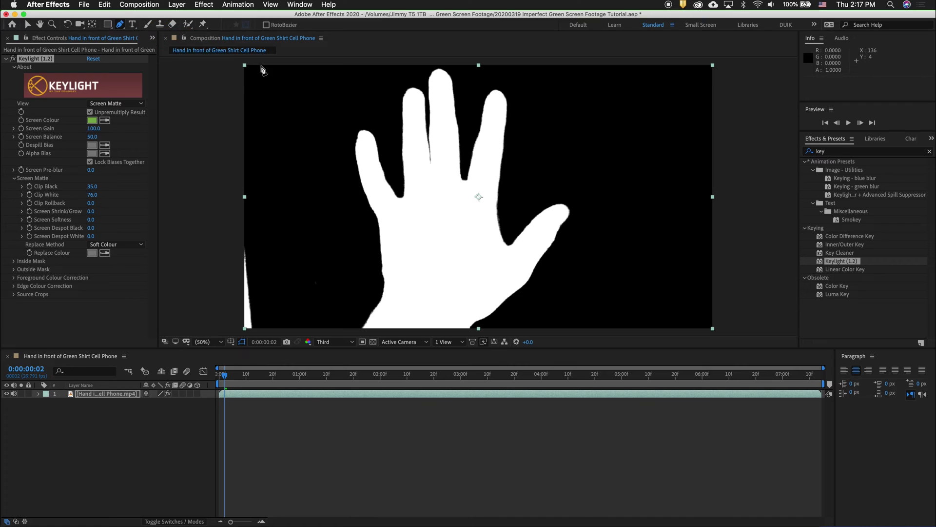
Draw a closed mask around the stray strip on the frame's left edge
left_click(260, 62)
left_click(275, 329)
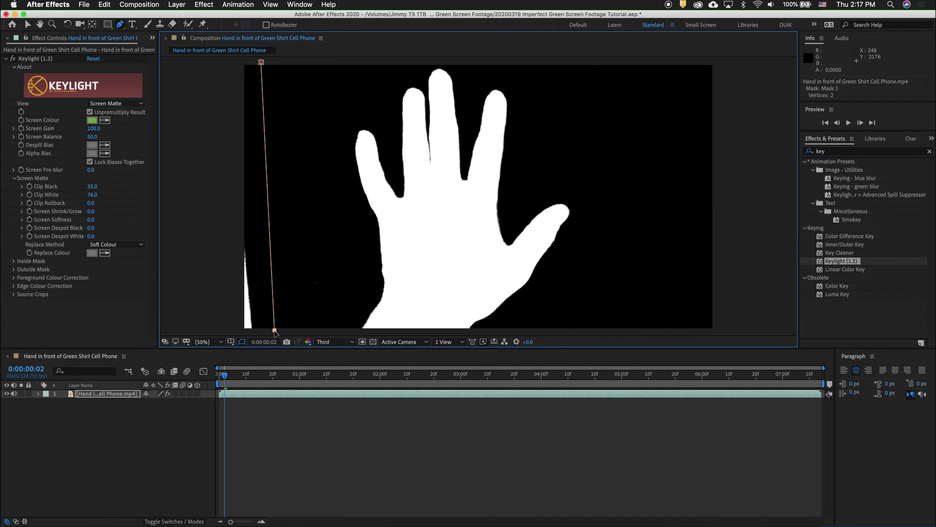
left_click(222, 329)
left_click(223, 70)
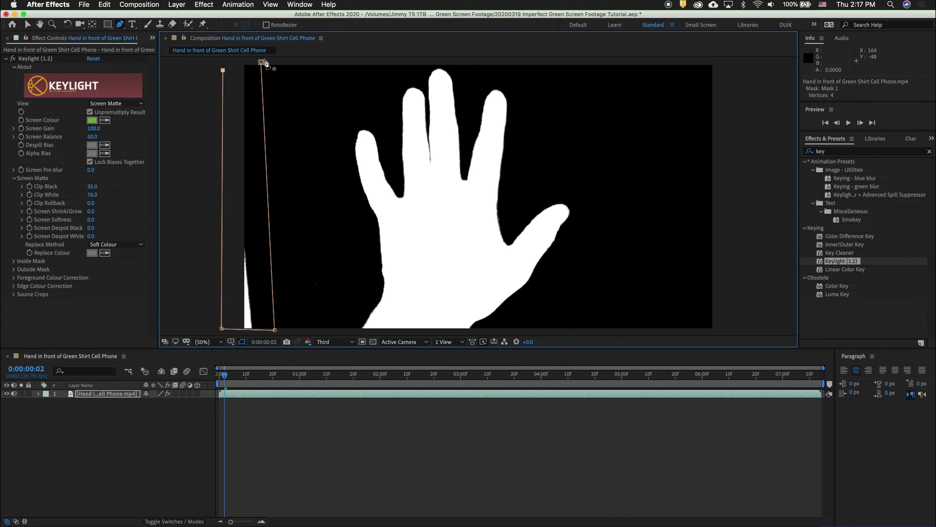
left_click(261, 62)
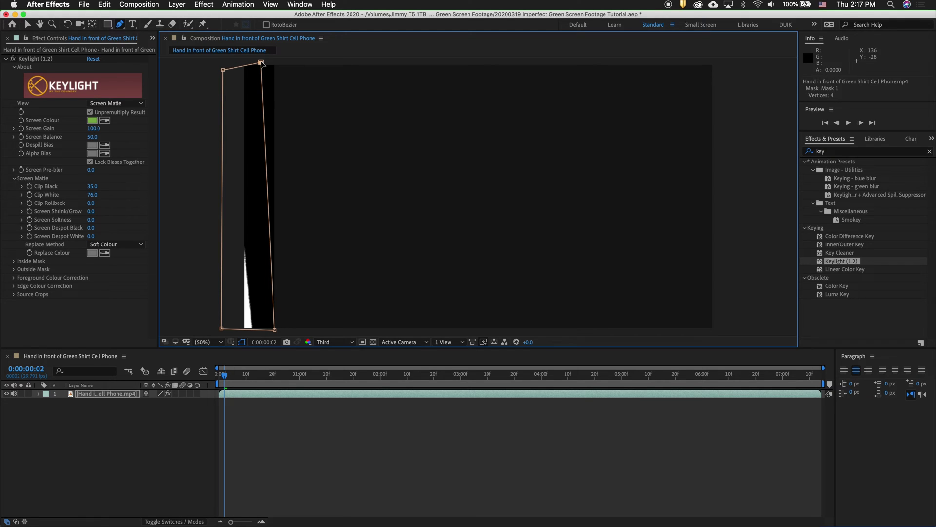
Set Mask 1 mode to Subtract and Keylight's View to Intermediate Result
left_click(36, 394)
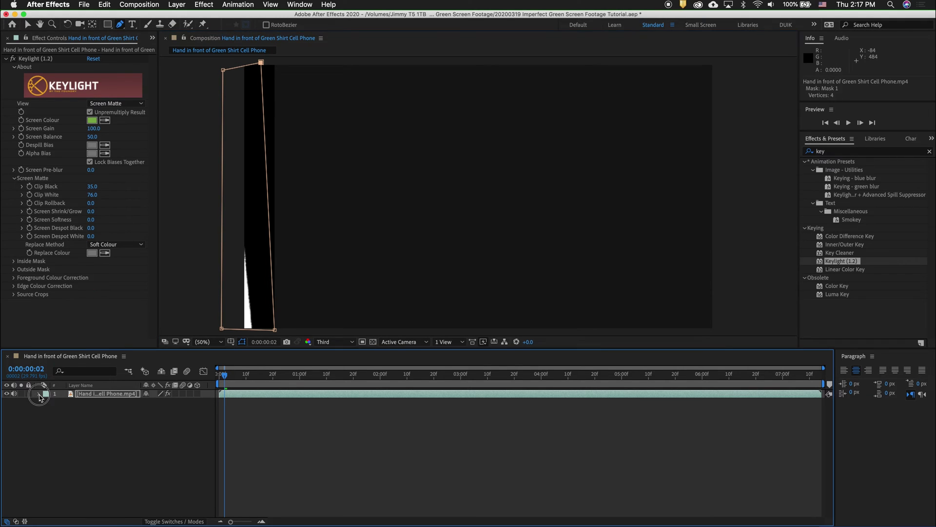
left_click(48, 403)
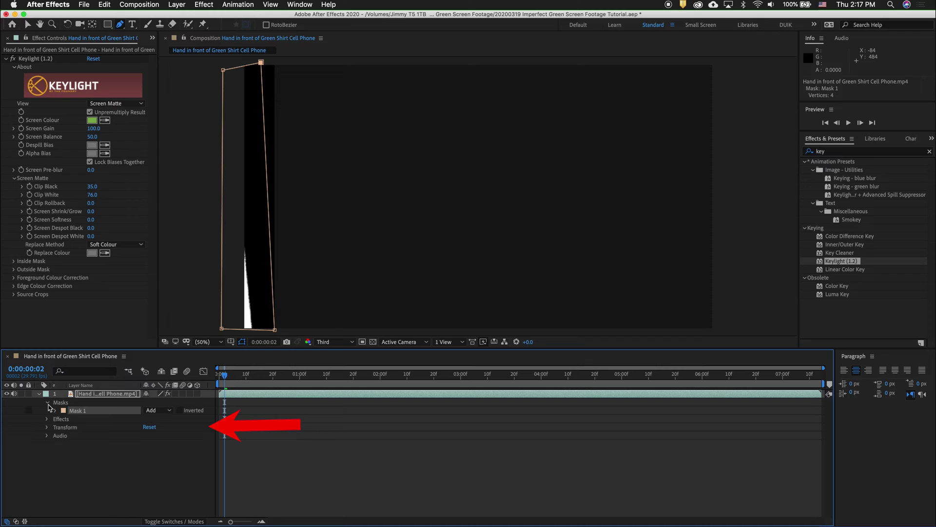
left_click(157, 410)
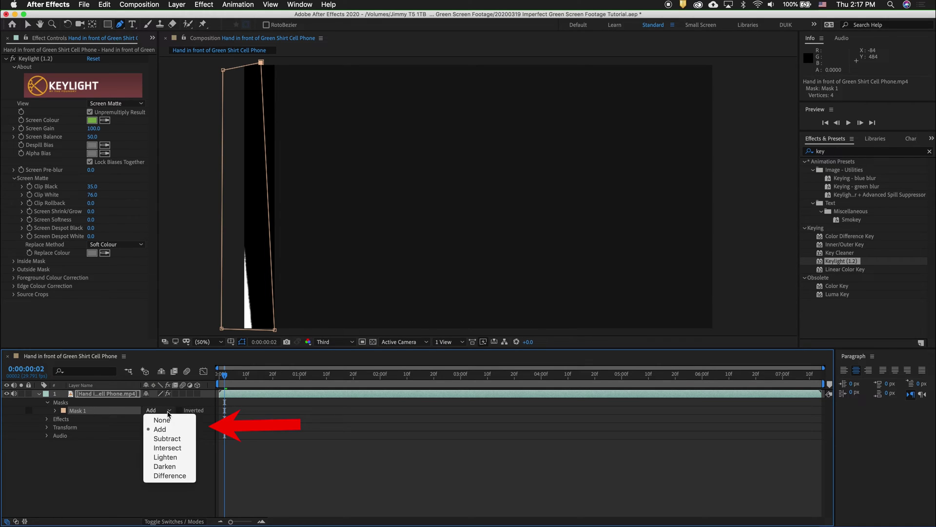
left_click(164, 439)
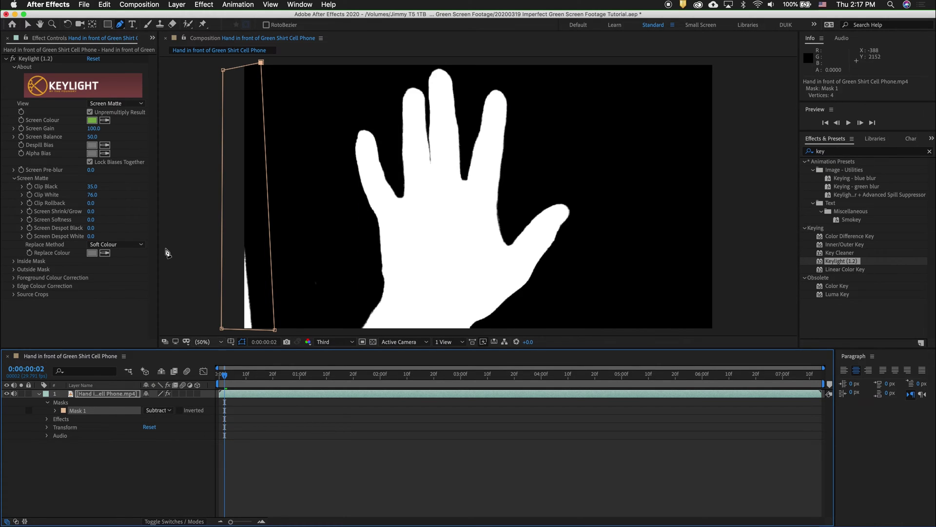
left_click(140, 104)
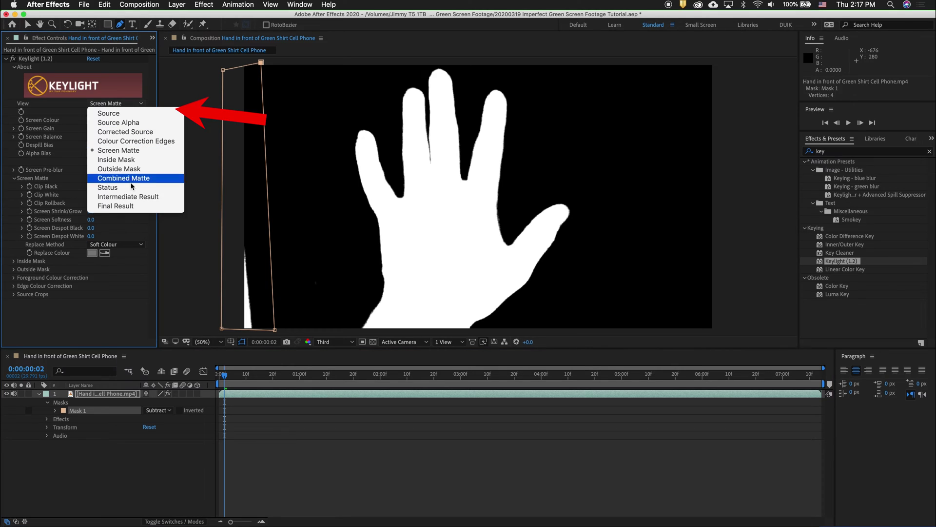
left_click(112, 197)
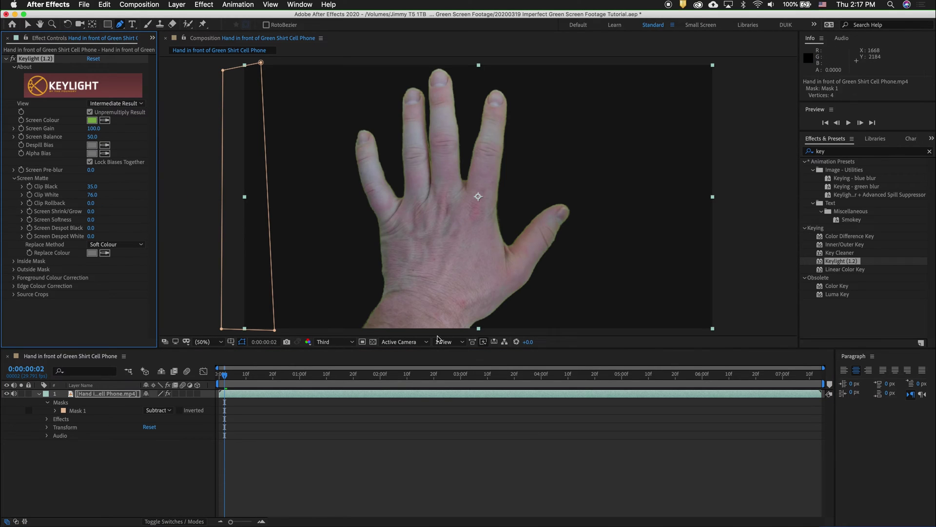
Add Simple Choker with Choke Matte -100 to the hand layer, then duplicate the effect
left_click(833, 153)
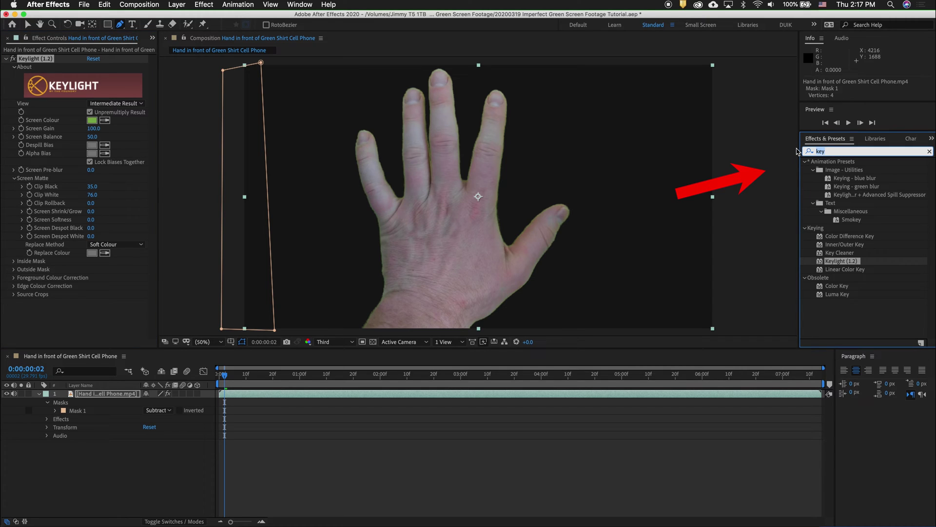
type("choke")
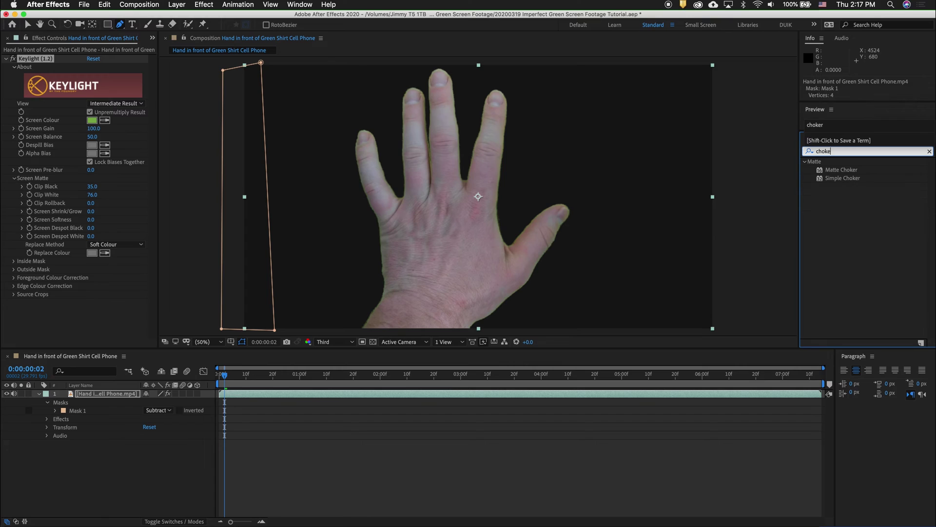
left_click_drag(822, 180, 441, 295)
left_click(92, 320)
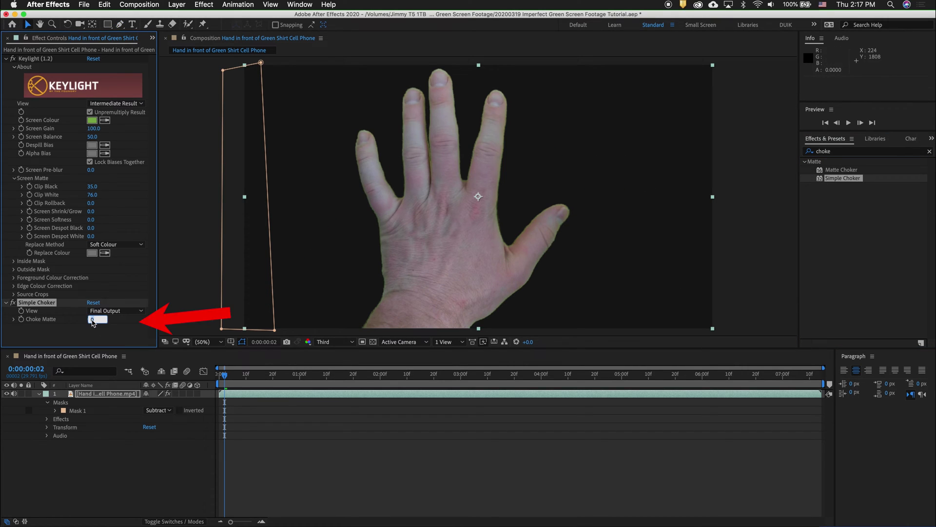
key("Return")
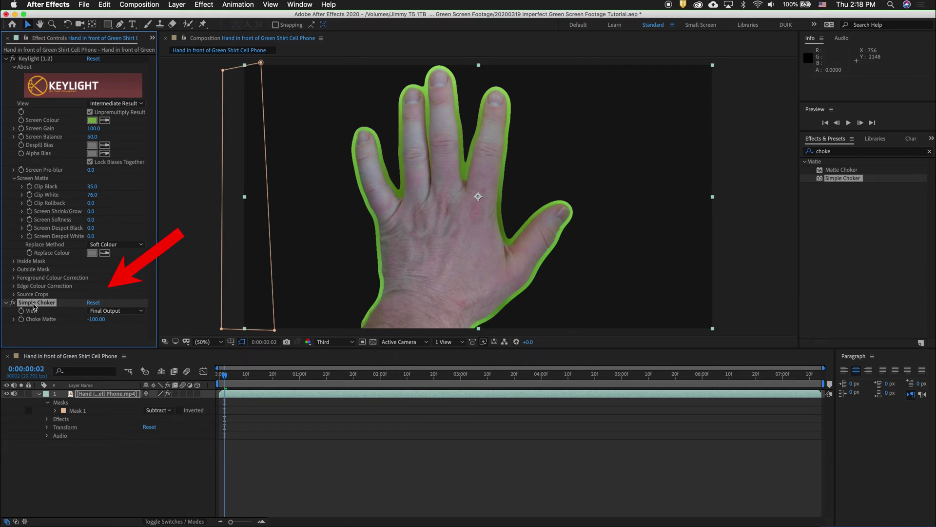
key("super+d")
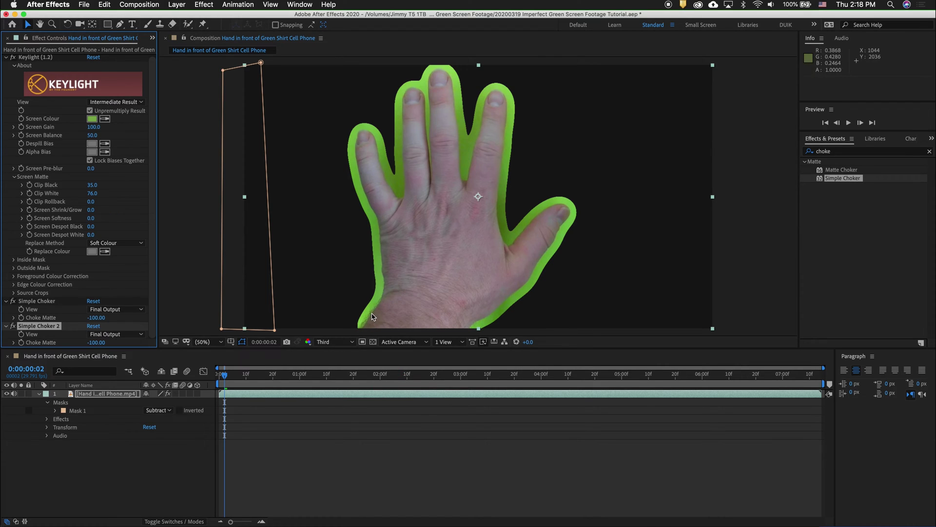
left_click(39, 394)
Pre-compose the hand layer, moving all attributes, into a new composition named 'Garbage Screen'
right_click(75, 398)
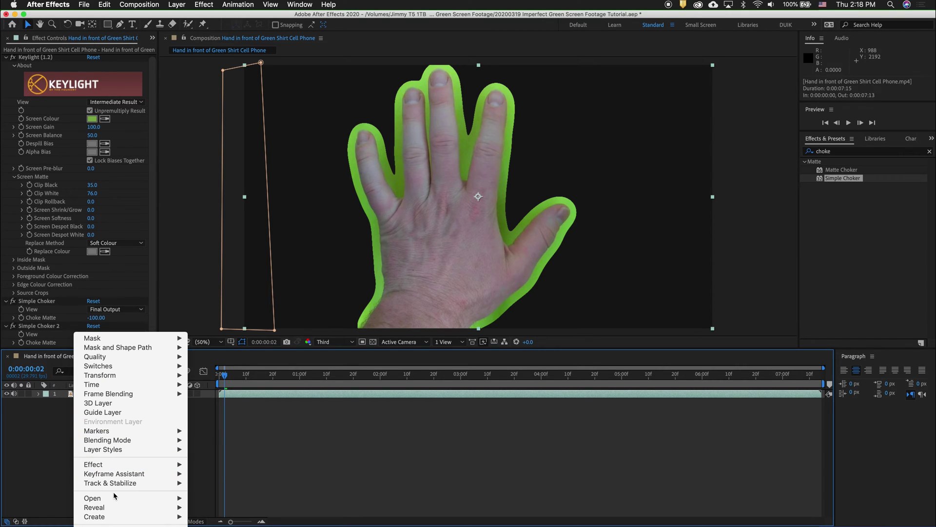
key("Escape")
key("super+shift+c")
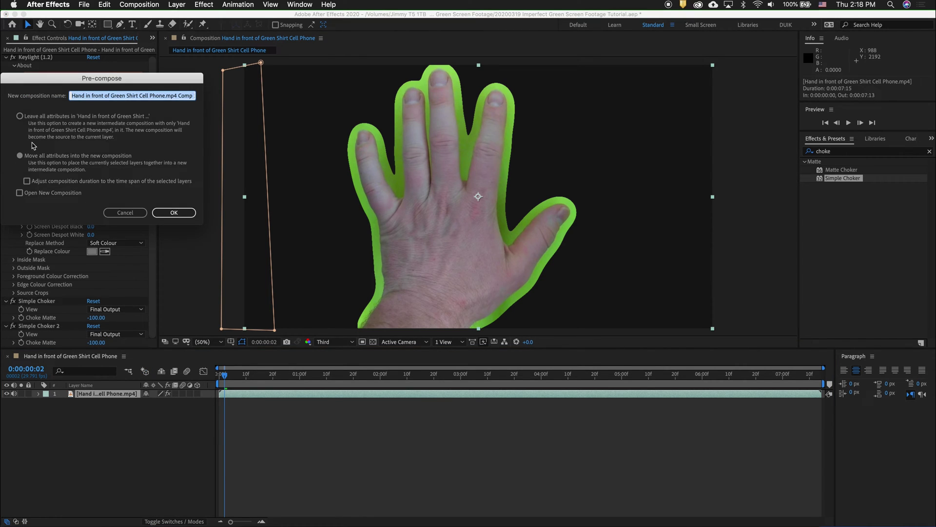
left_click(20, 116)
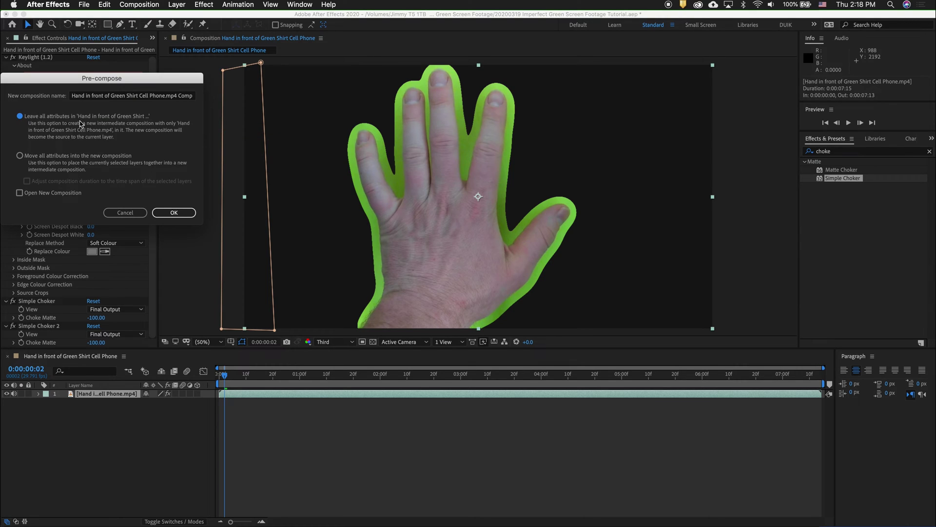
left_click(20, 156)
left_click(88, 95)
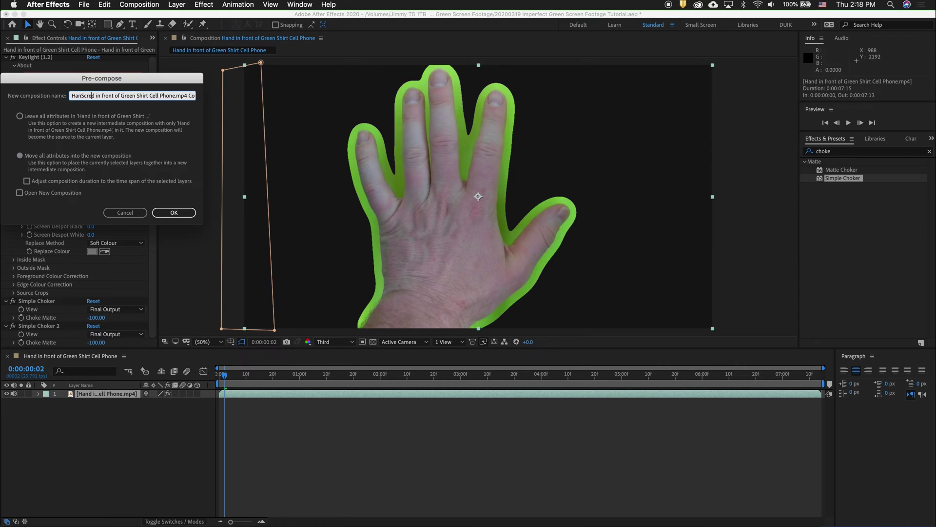
type("Garbage Screen")
key("Return")
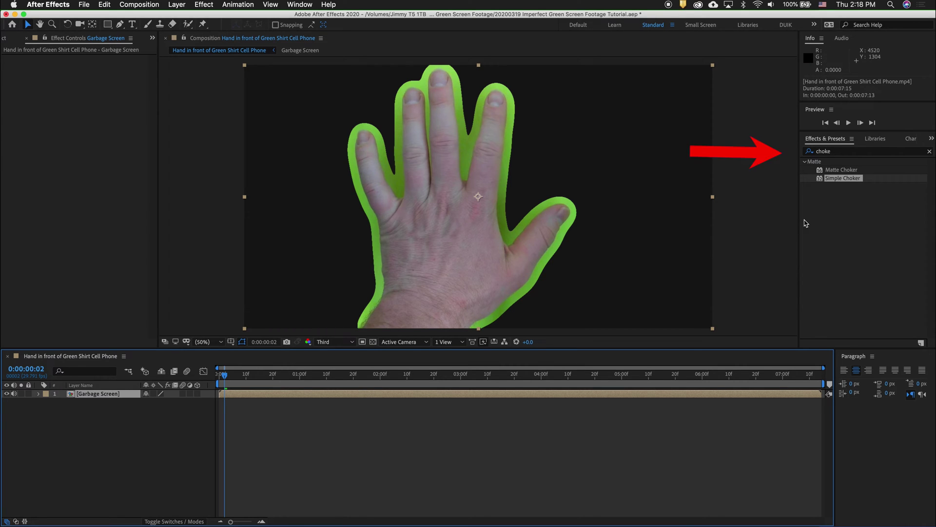
Apply the Keylight + Advanced Spill Suppressor preset to Garbage Screen, sampling the green edge as Screen Colour
left_click(852, 152)
type("ke")
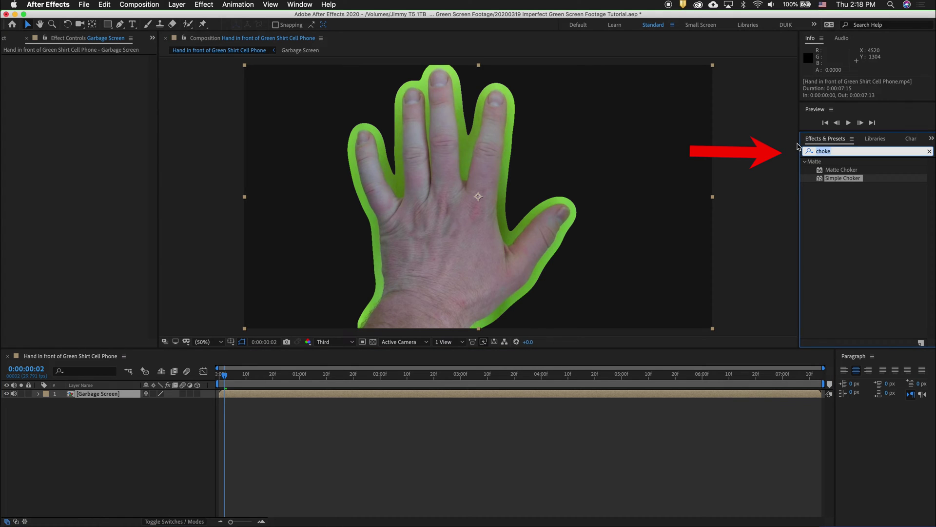
type("y")
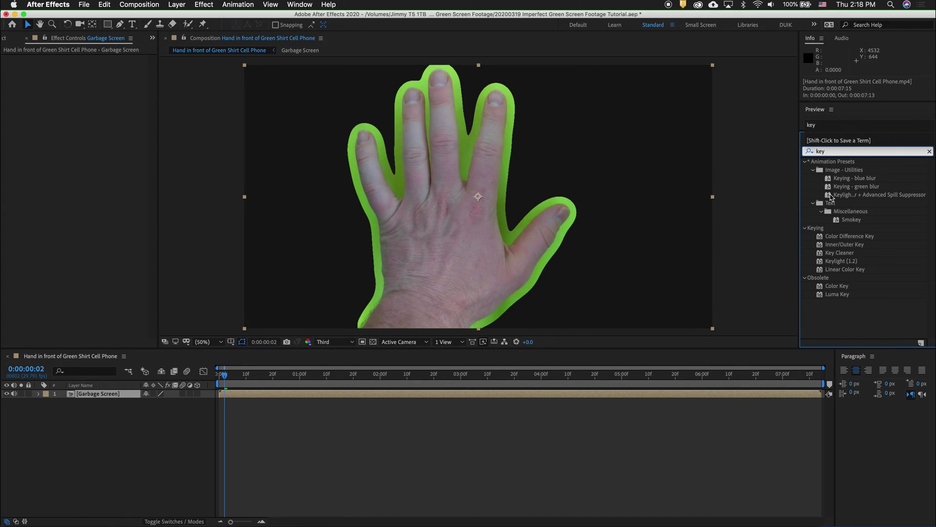
left_click_drag(828, 196, 828, 197)
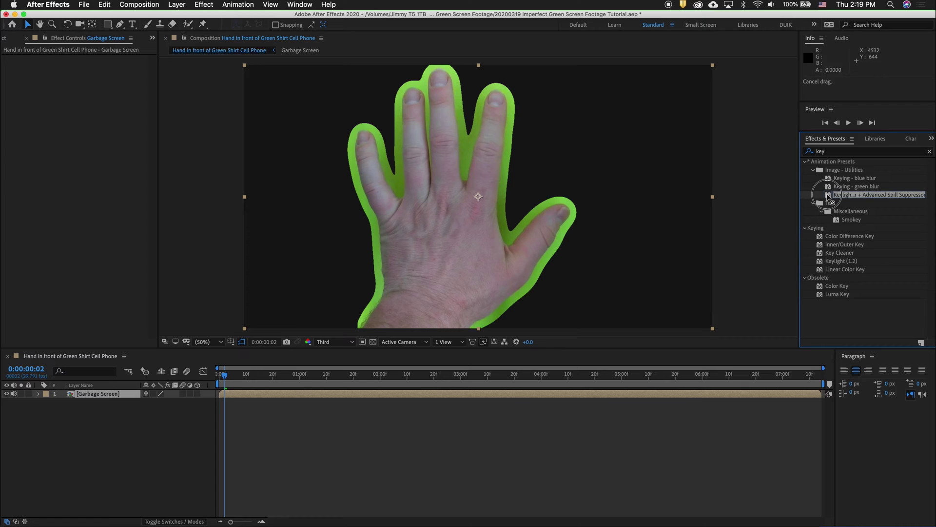
left_click_drag(828, 196, 468, 239)
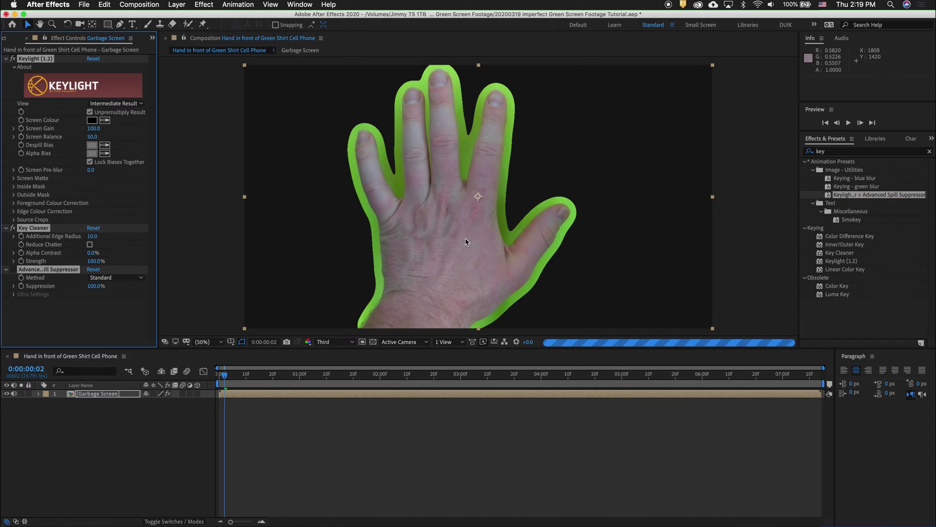
left_click(106, 121)
left_click(463, 142)
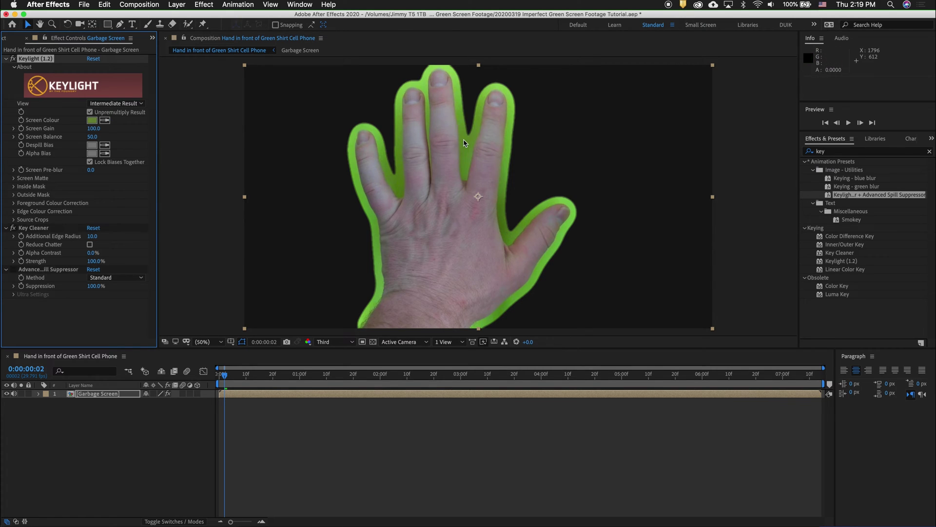
Set Keylight's View to Combined Matte and change Screen Colour to 73913F
left_click(141, 103)
left_click(129, 152)
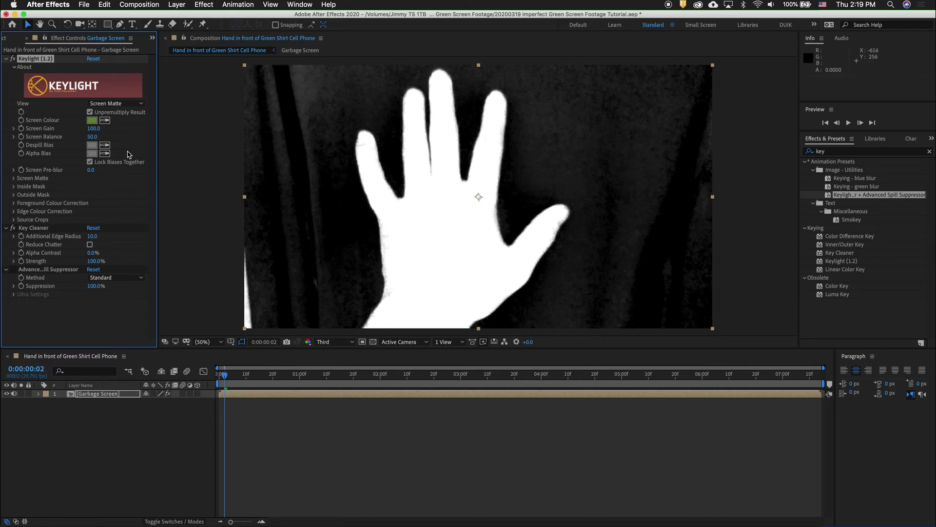
left_click(141, 104)
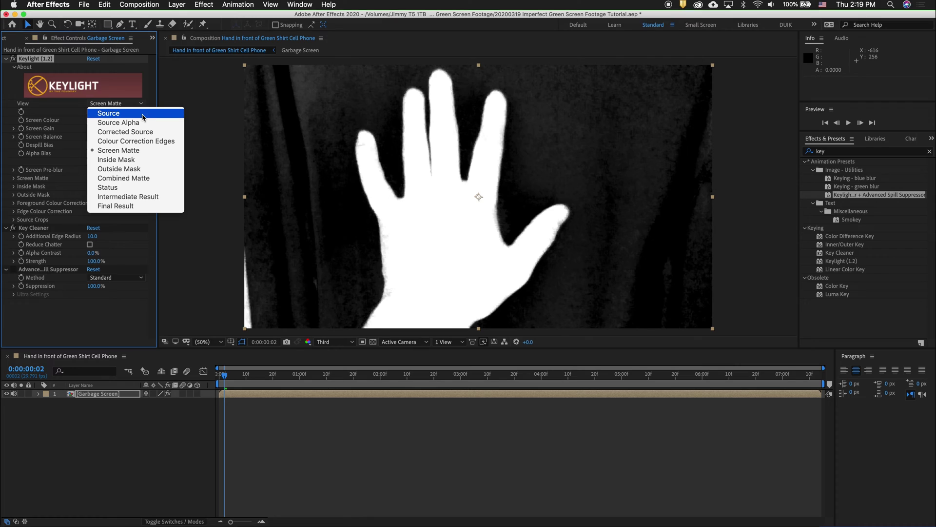
left_click(123, 178)
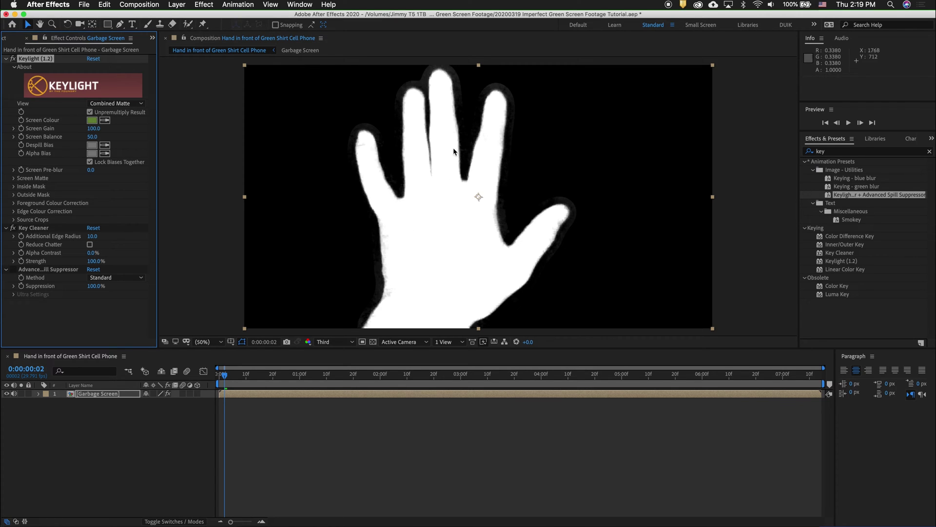
left_click(92, 121)
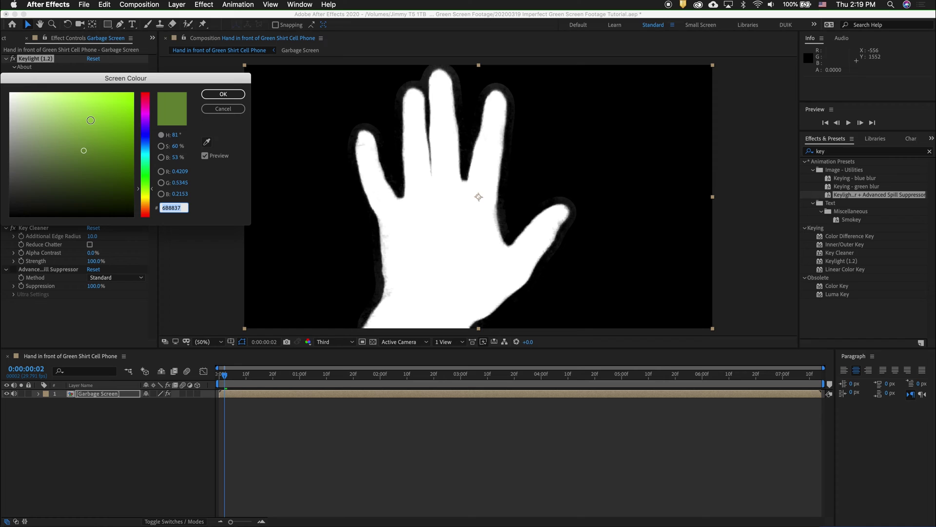
mouse_move(85, 152)
left_mouse_down()
mouse_move(75, 138)
mouse_move(80, 146)
left_mouse_up()
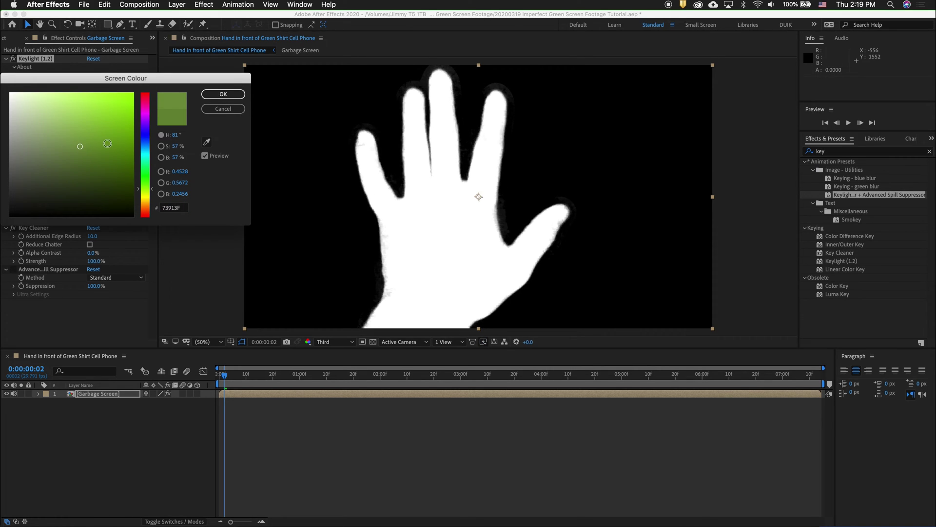
left_click(235, 95)
Set Clip Black to 22 and Clip White to 73, checking the matte on later frames
left_click(13, 179)
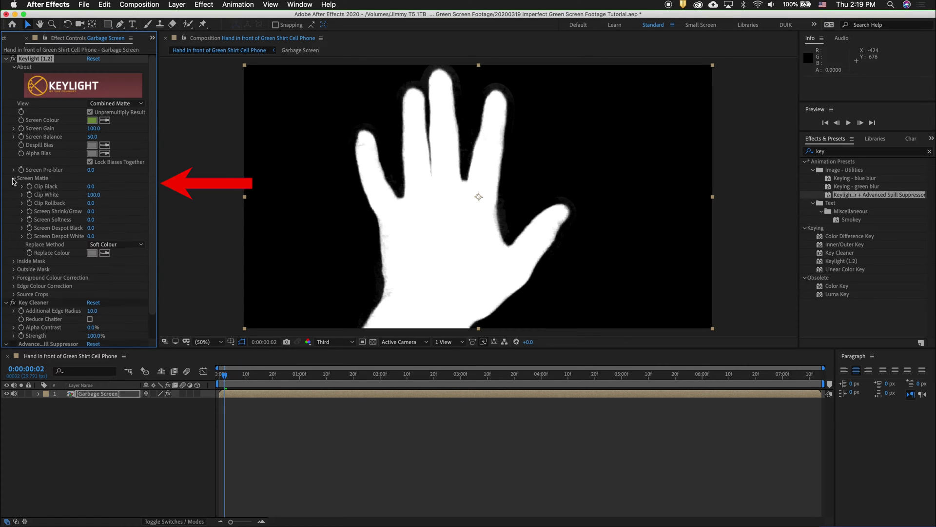
left_click_drag(90, 187, 84, 195)
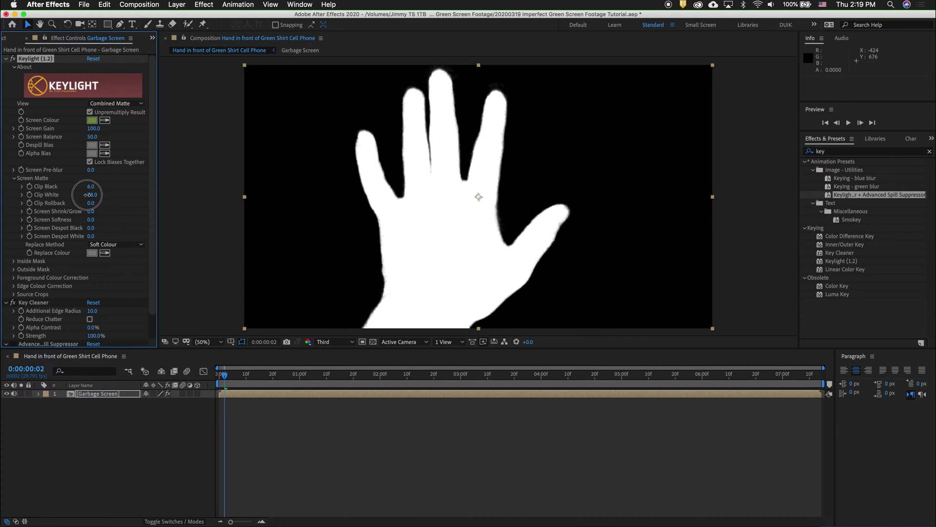
left_click(313, 380)
left_click(376, 378)
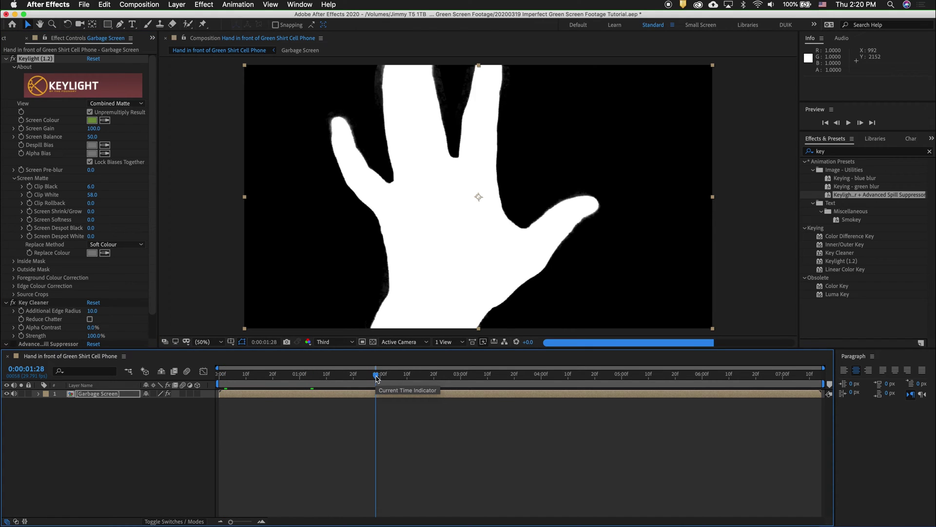
left_click(356, 379)
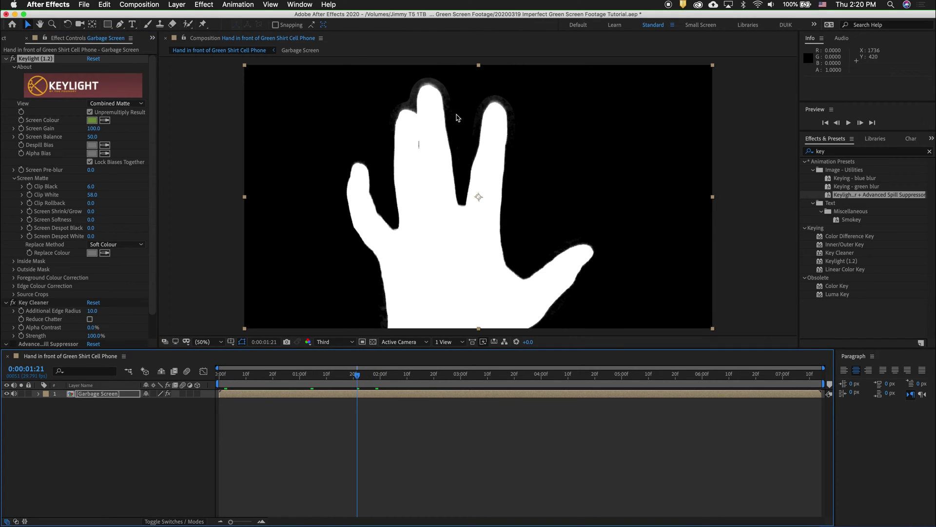
mouse_move(91, 186)
left_mouse_down()
mouse_move(102, 198)
mouse_move(96, 187)
left_mouse_up()
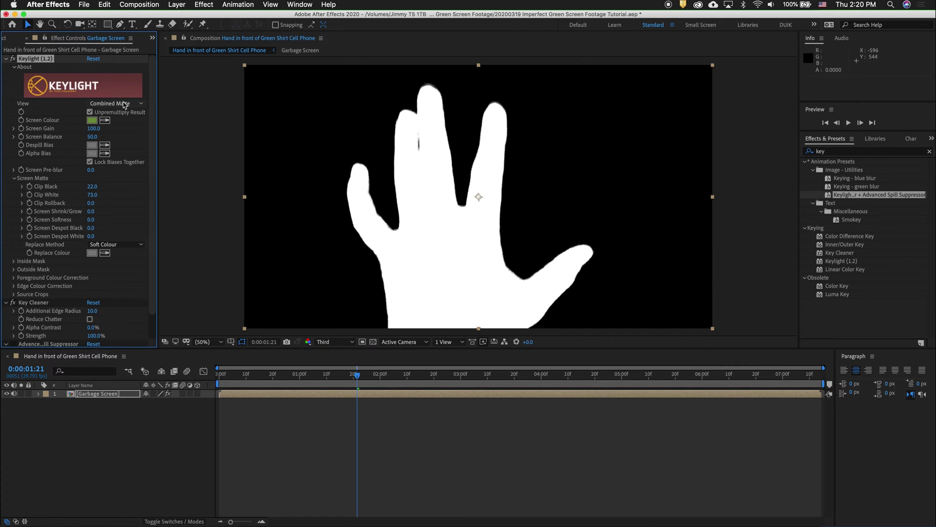
Show Keylight's Intermediate Result and end the work area just before three seconds
left_click(124, 103)
left_click(133, 198)
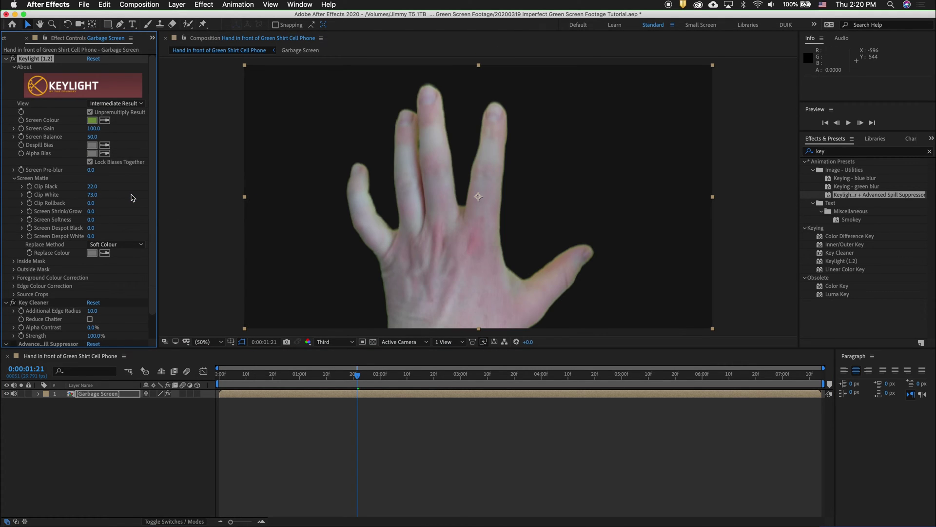
scroll(72, 285, "down", 2)
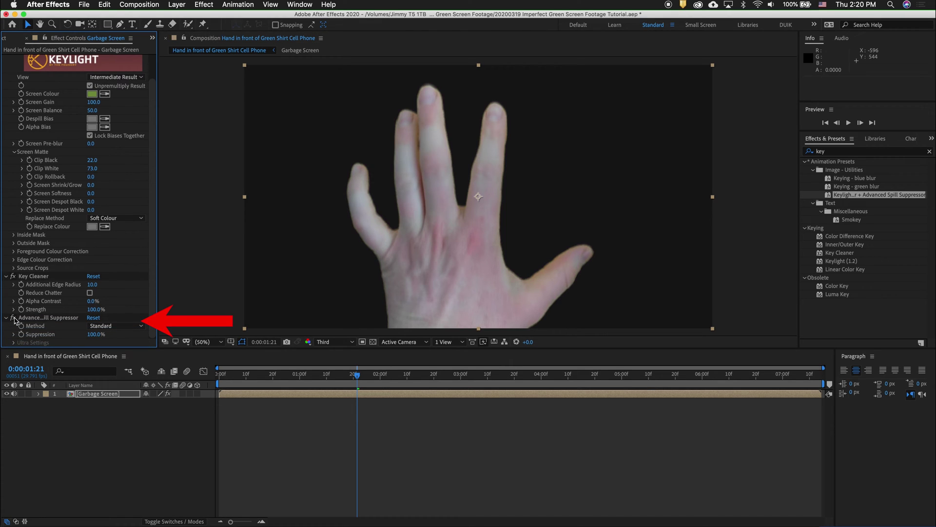
left_click_drag(359, 376, 453, 376)
Play a preview of the keyed hand over the shortened work area, then stop it
key("n")
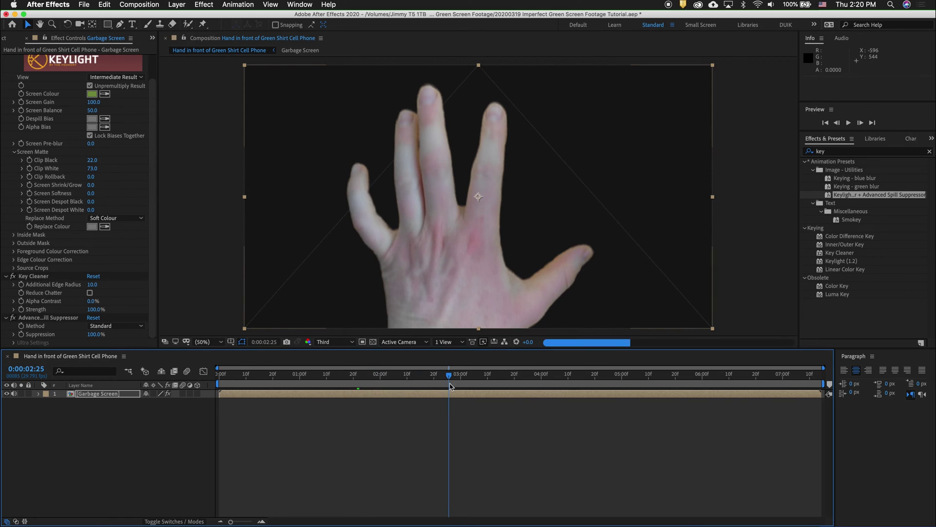
key("space")
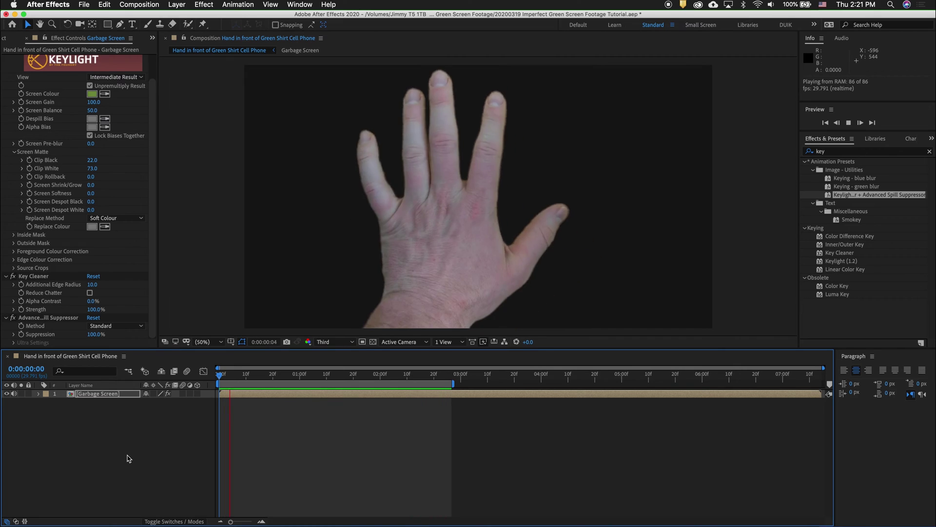
key("space")
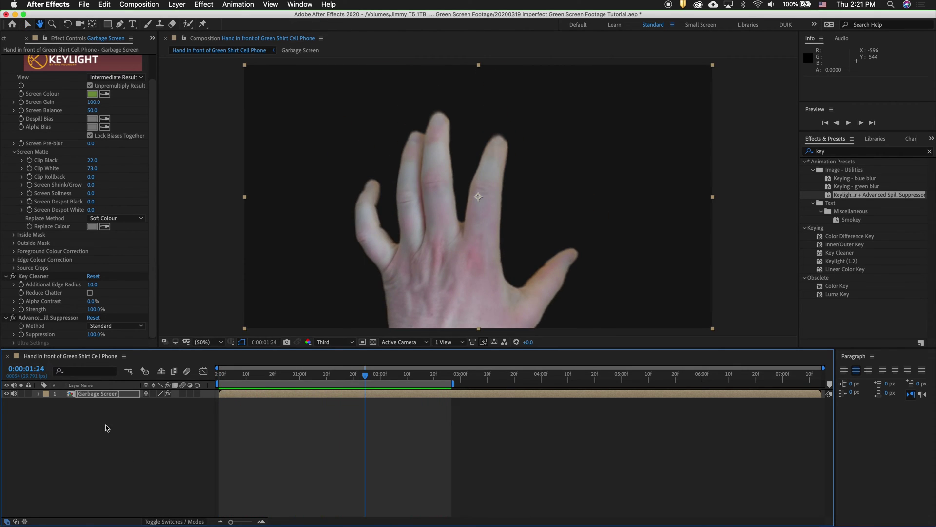
Add a new text layer reading 'Don't Need to Buy a Green Screen'
left_click(179, 5)
mouse_move(195, 13)
left_click(293, 13)
type("Don't Need to")
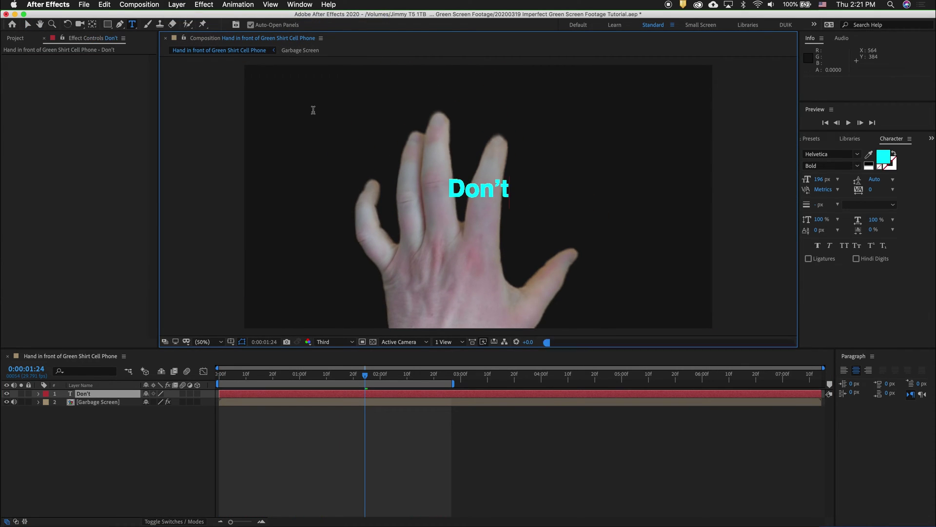
type(" Buy a Green Screen")
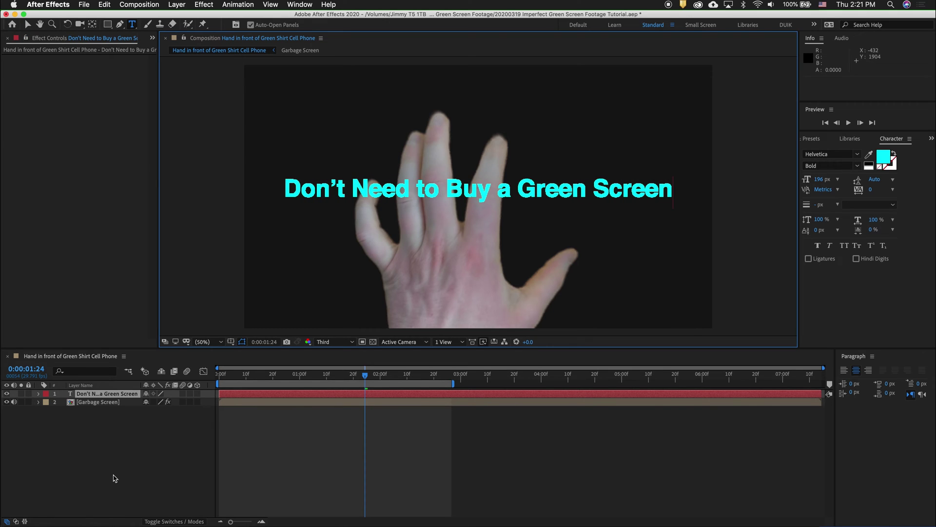
Commit the title, move its layer beneath Garbage Screen, and scrub the clip to time it
left_click(114, 478)
left_click_drag(100, 394, 89, 419)
left_click_drag(403, 385, 292, 387)
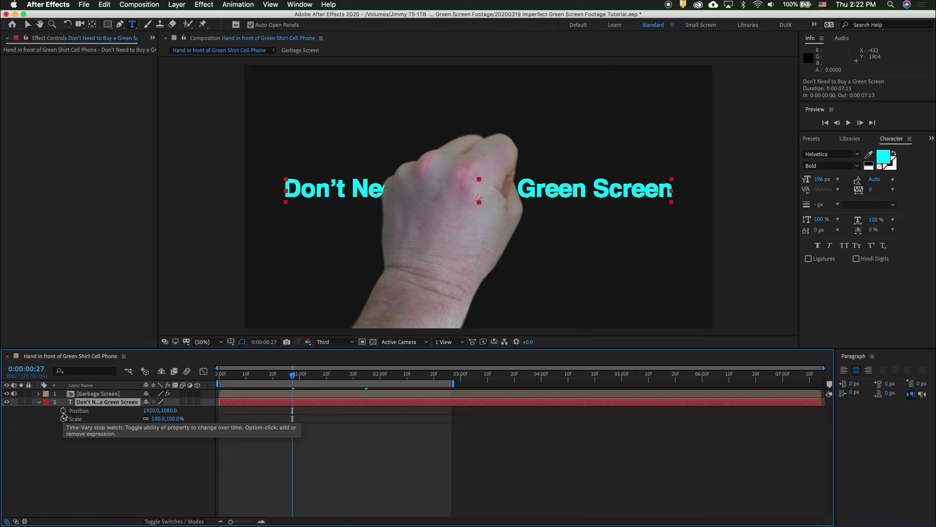
Keyframe Position and Scale at 0:27, then raise the title near the top at 1:27 with a Scale keyframe
left_click(63, 410)
left_click(63, 418)
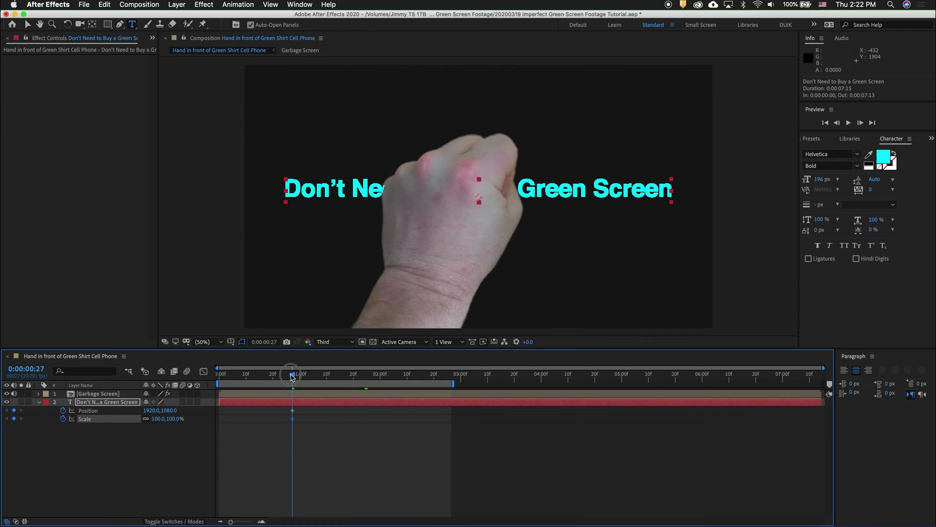
left_click_drag(292, 377, 373, 377)
key("v")
left_click_drag(529, 180, 523, 82)
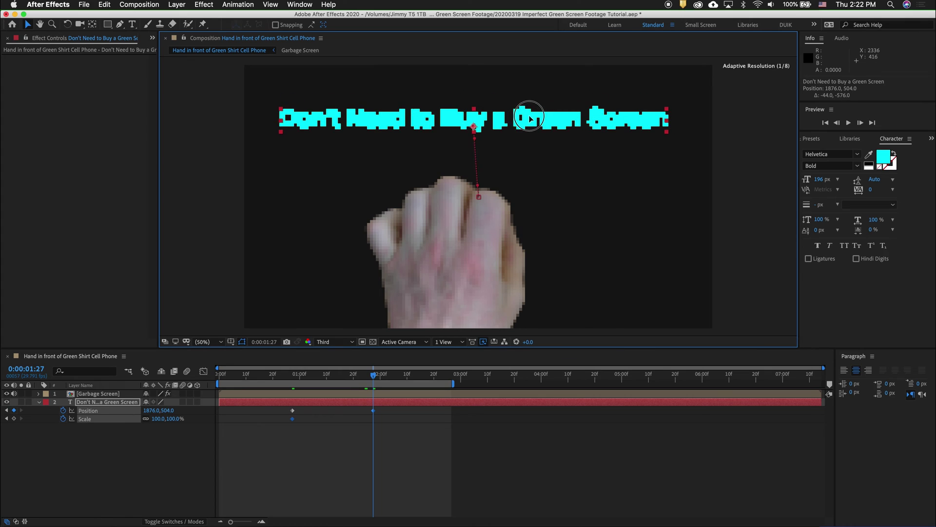
key("alt+shift+s")
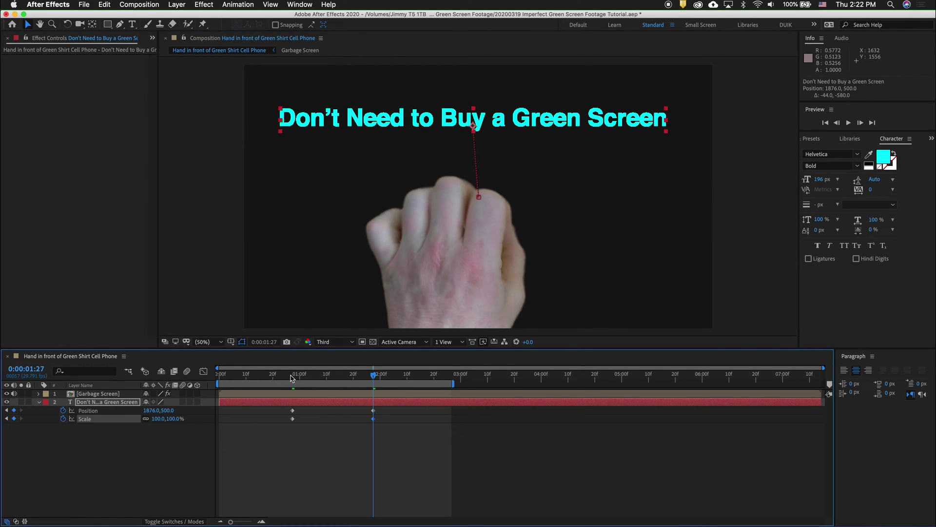
Set the title's Scale to 0% at 0:27 and preview the grow-and-rise animation
left_click(291, 377)
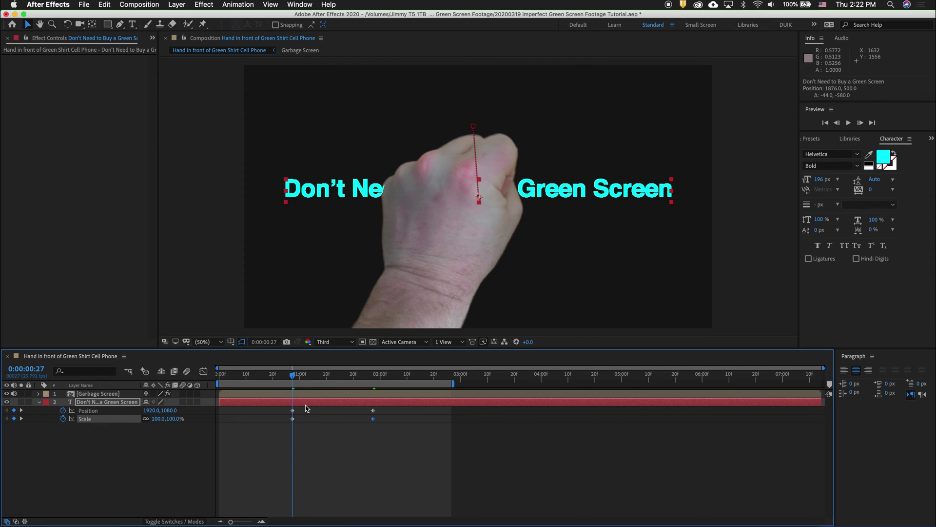
key("space")
key("space")
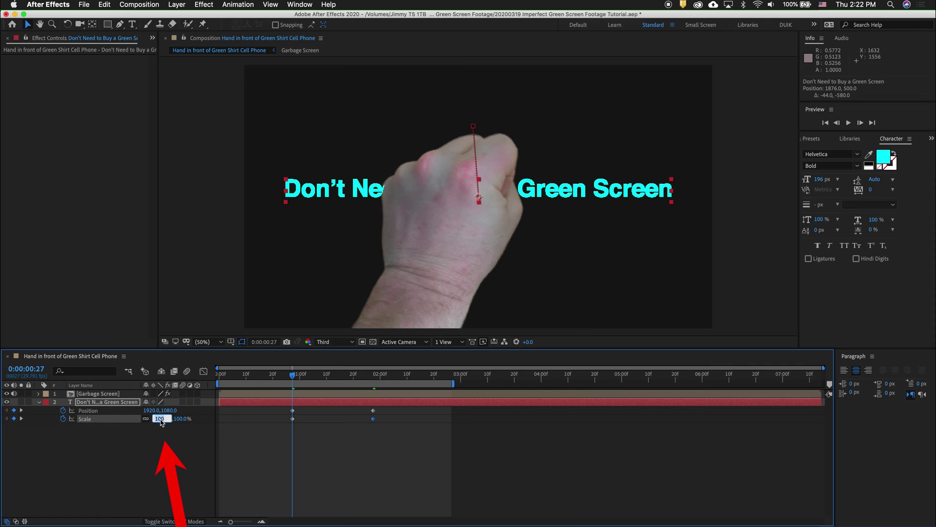
key("Return")
key("space")
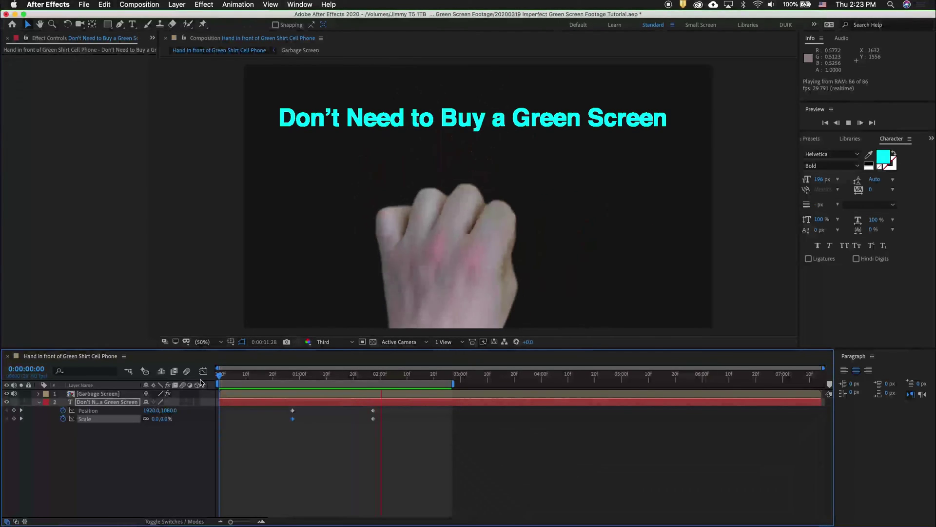
key("space")
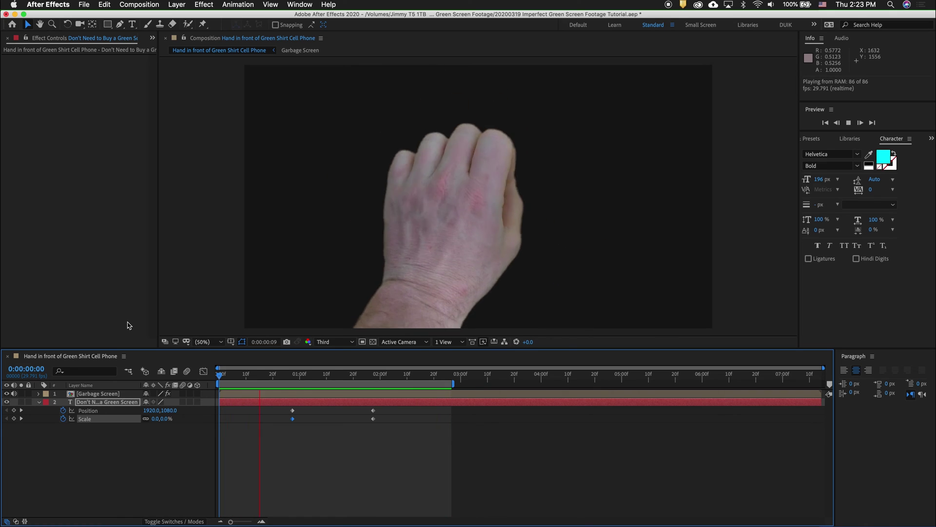
Import ocean.mp4 and place it in the timeline as the bottom layer beneath the title
left_click(84, 5)
mouse_move(94, 131)
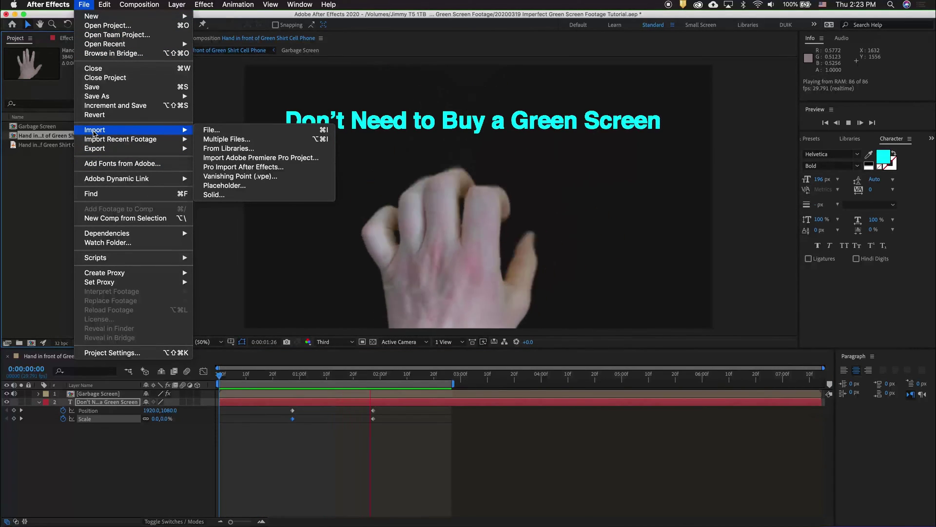
key("super+i")
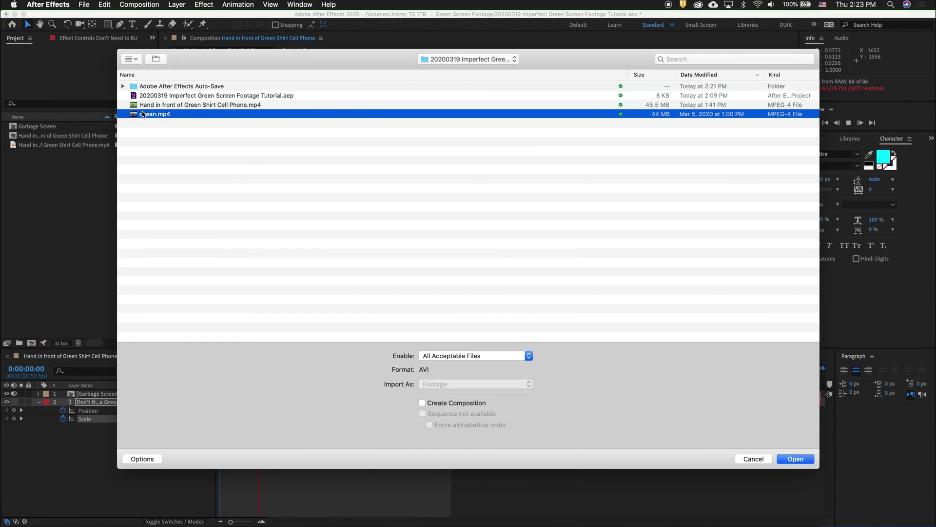
double_click(143, 115)
left_click_drag(33, 154, 30, 424)
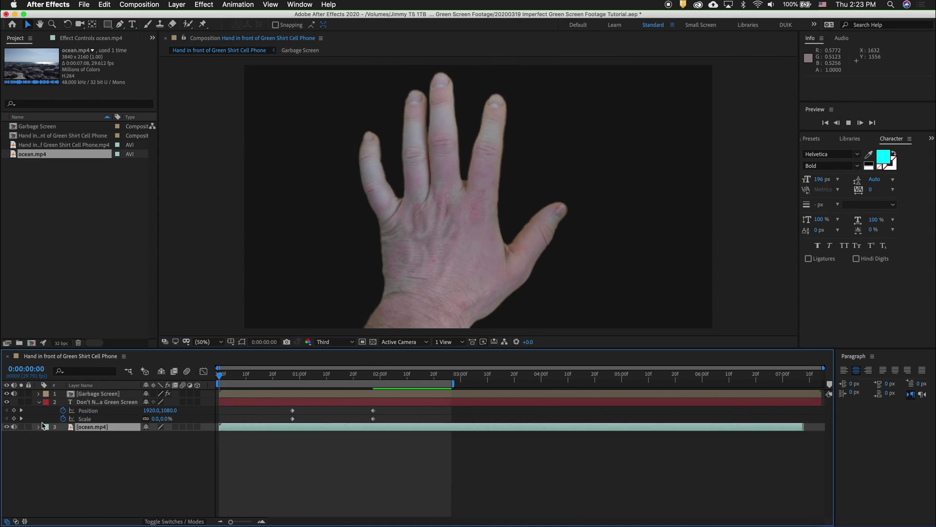